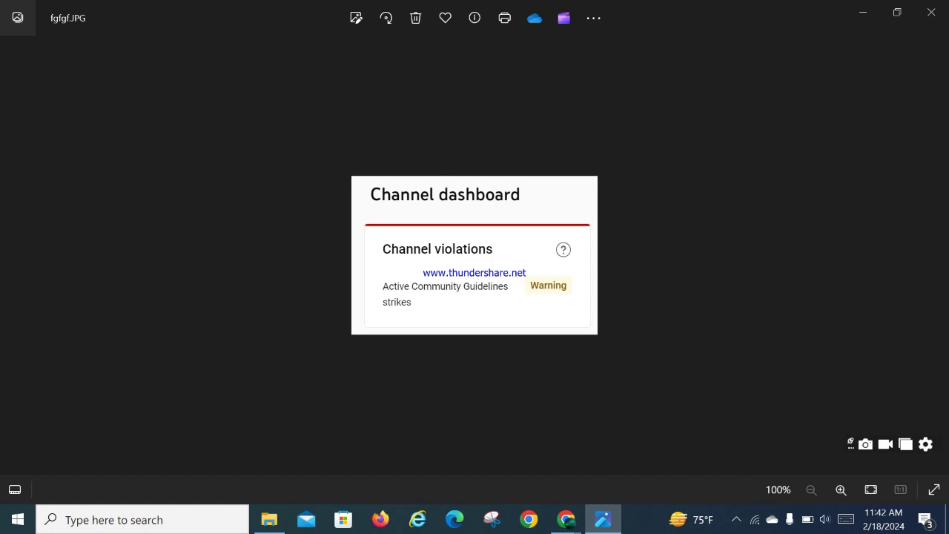
# Switch to the YouTube Studio channel dashboard in Chrome and open the issue review for the active Community Guidelines warning
pyautogui.moveTo(566, 519)
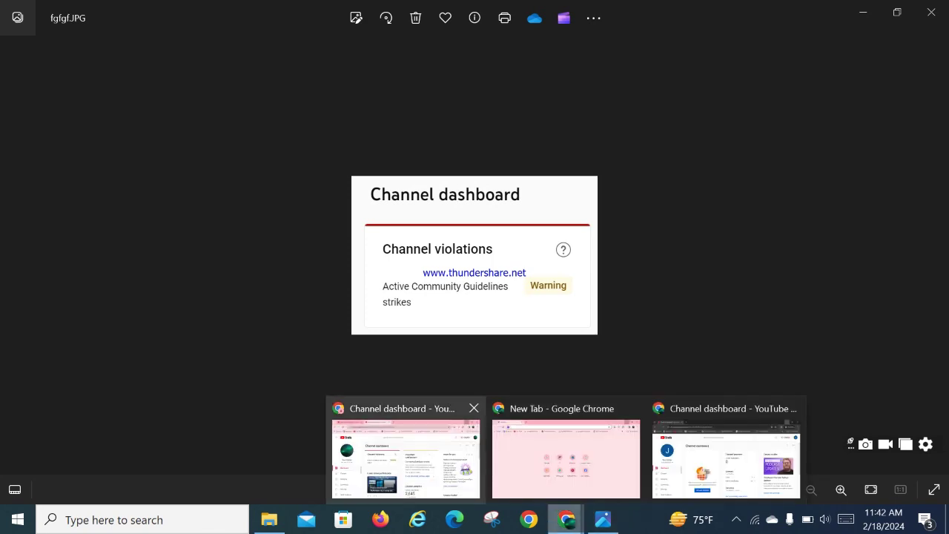
pyautogui.click(406, 452)
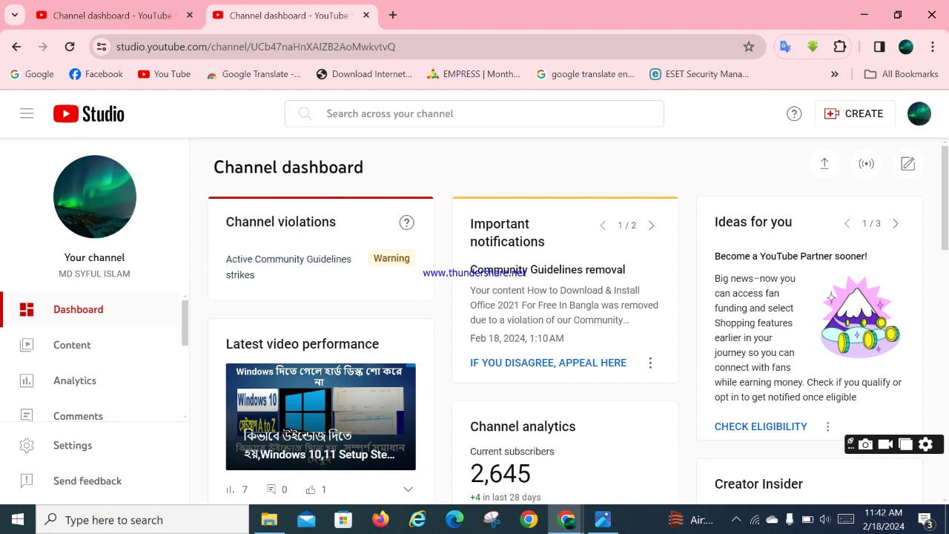
pyautogui.click(400, 260)
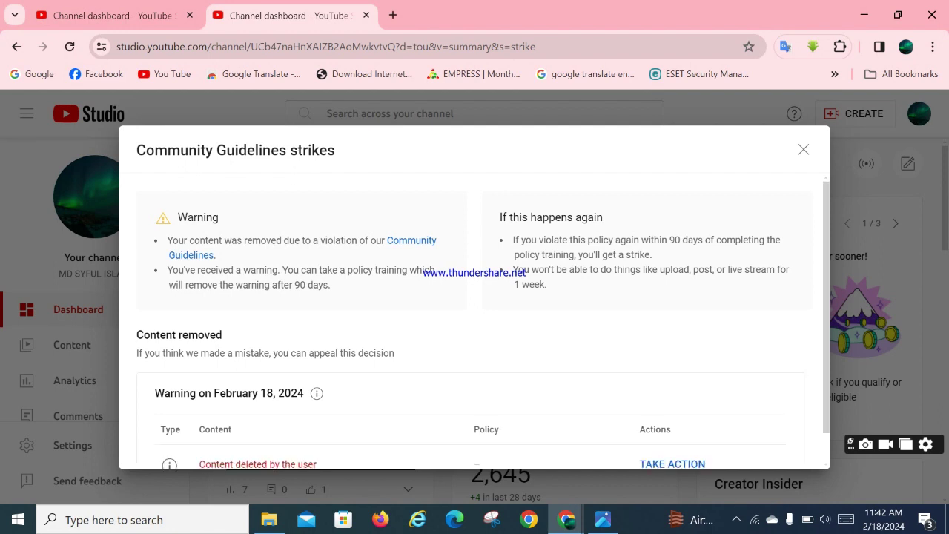
pyautogui.scroll(-1, 483, 326)
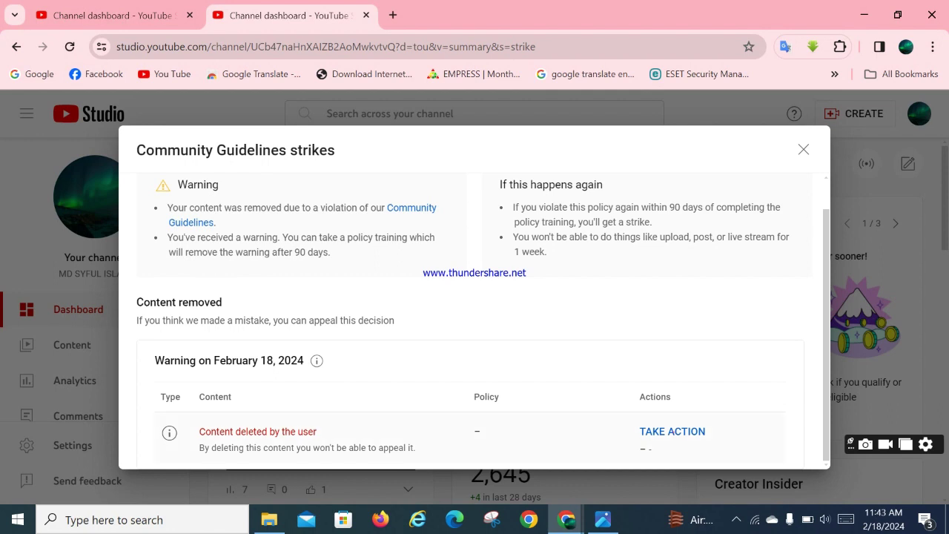
pyautogui.click(672, 431)
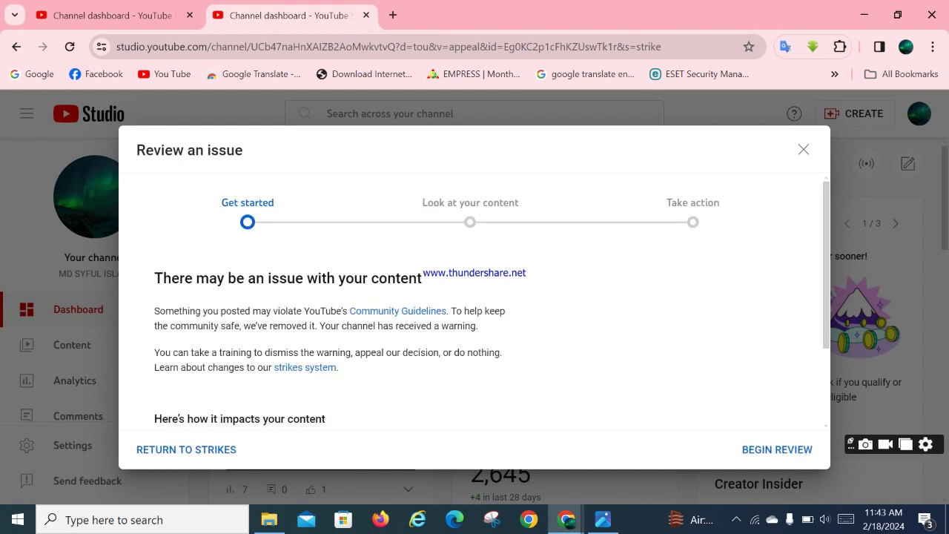
# Go through the issue review, including the violated policy, and choose to take the policy training
pyautogui.scroll(-3, 474, 296)
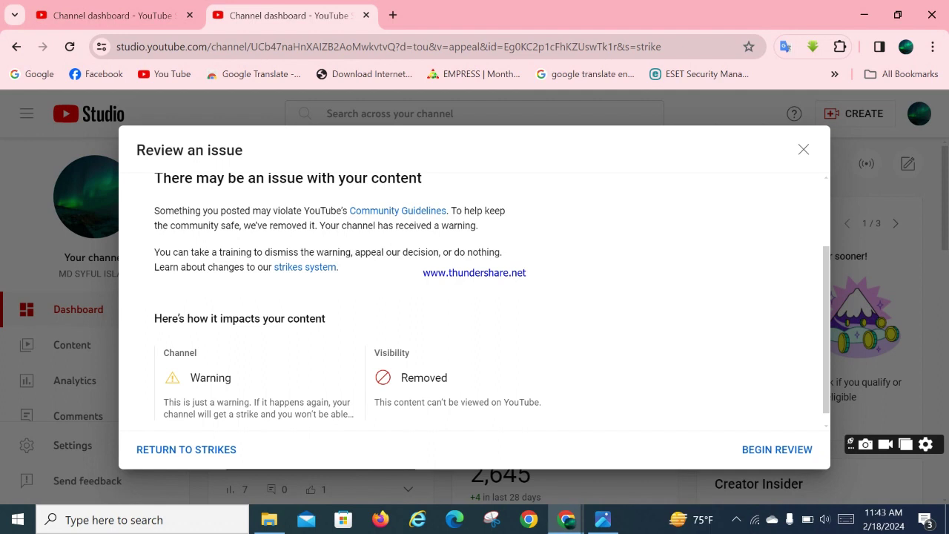
pyautogui.click(771, 449)
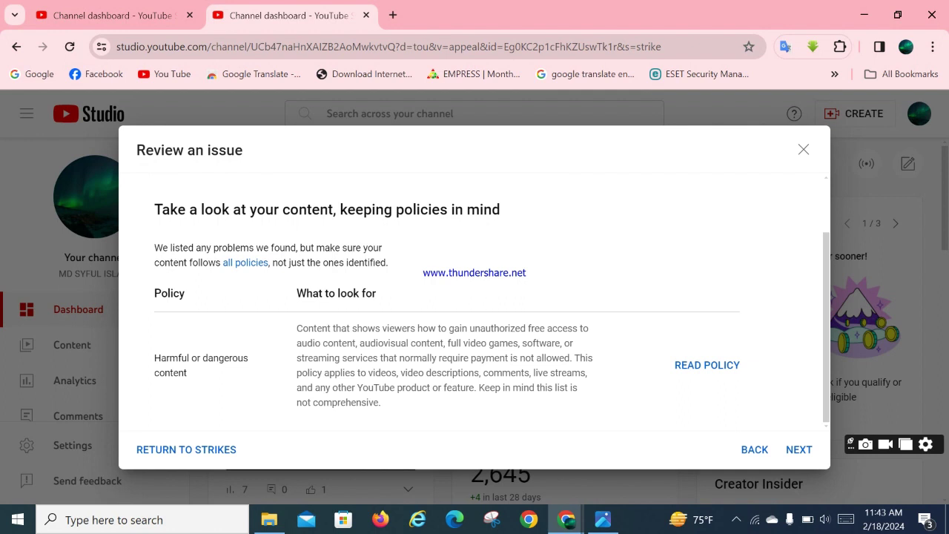
pyautogui.click(799, 450)
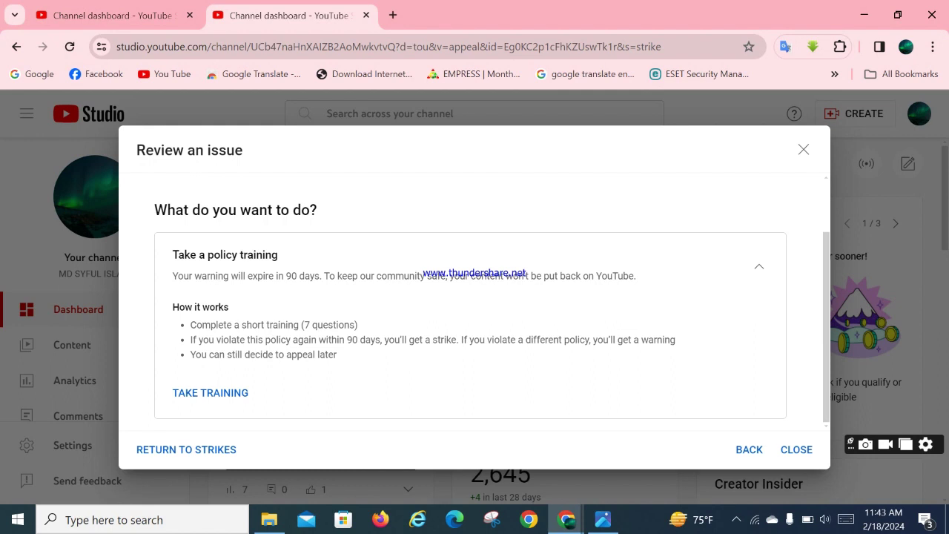
pyautogui.click(215, 393)
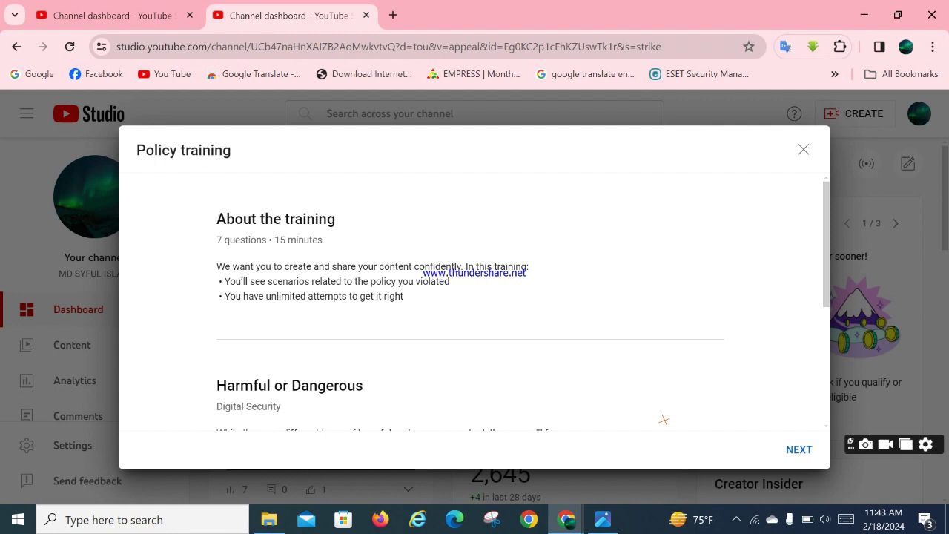
# Read through the training introduction on harmful or dangerous content and continue to the first question
pyautogui.scroll(-1, 474, 296)
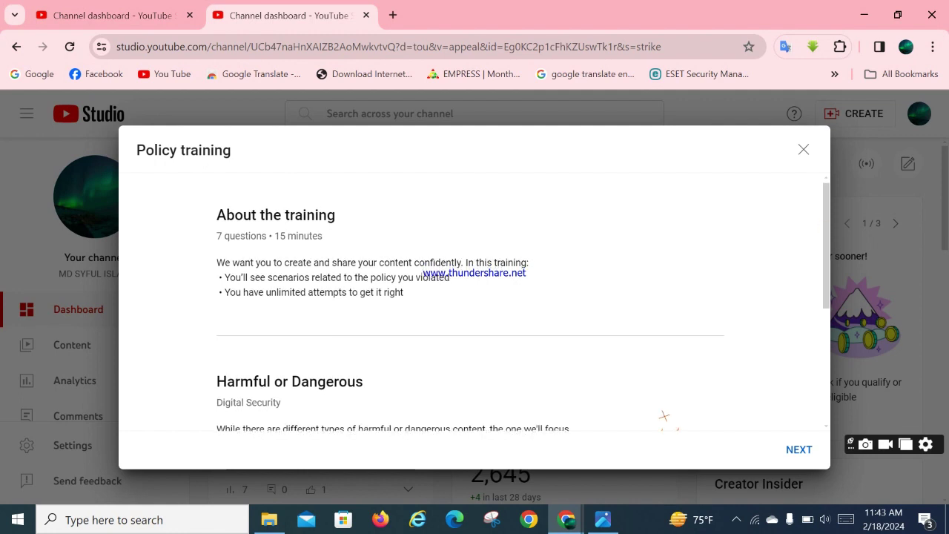
pyautogui.scroll(-3, 474, 297)
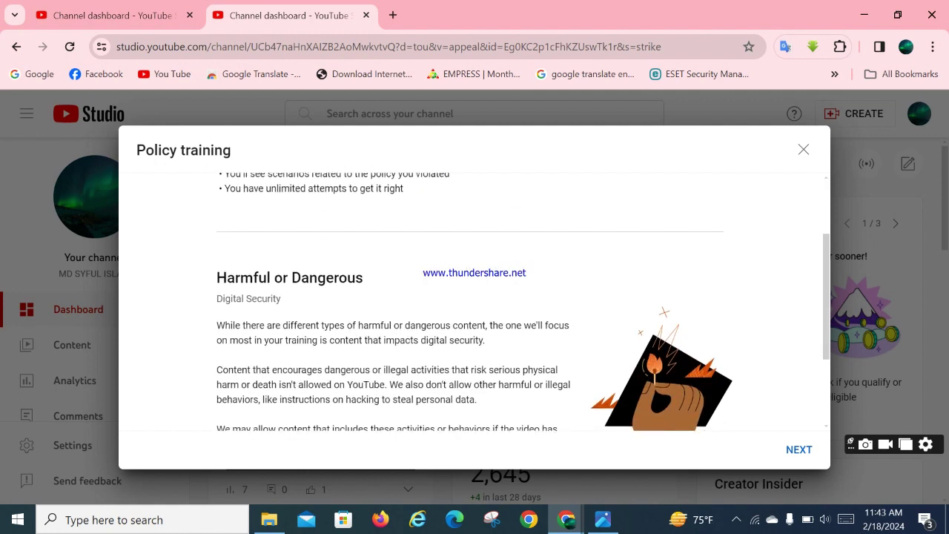
pyautogui.scroll(1, 524, 297)
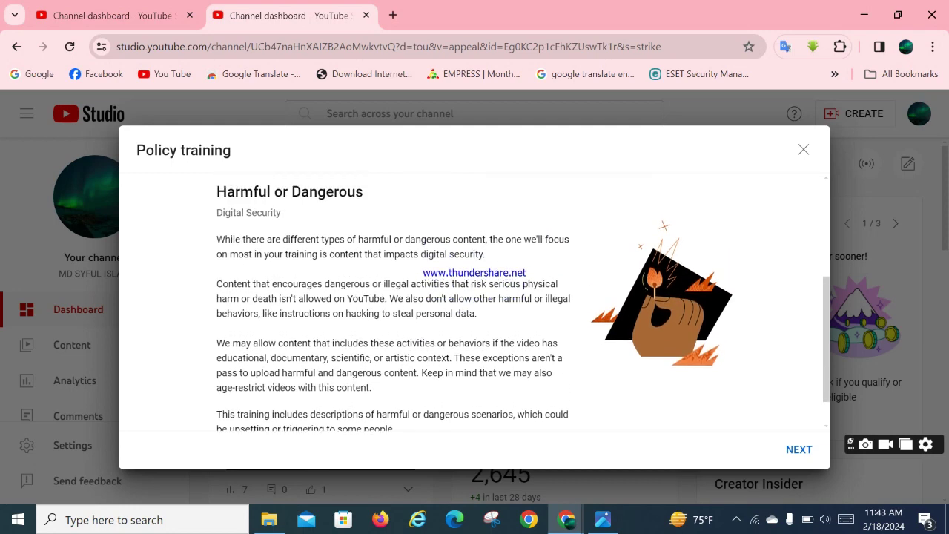
pyautogui.click(798, 450)
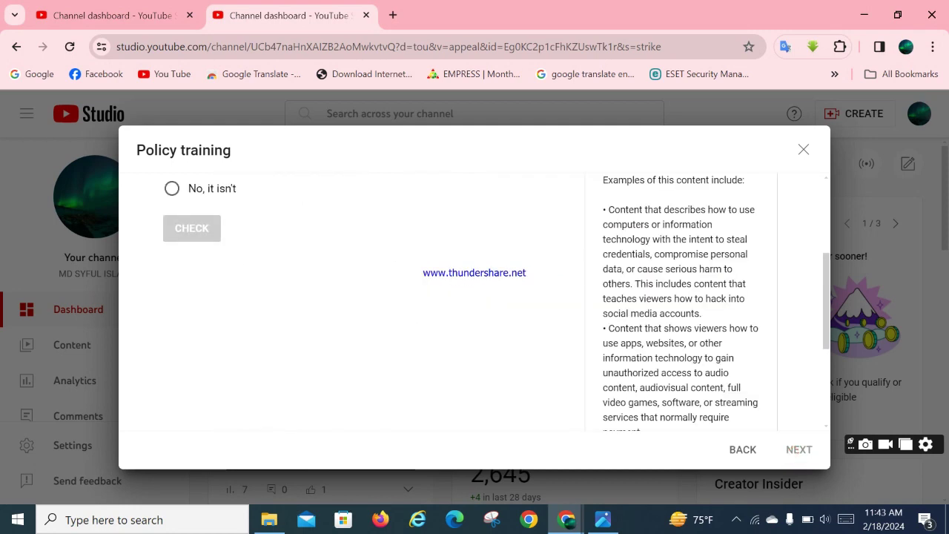
# Try answering question 1, on hacking a friend's account as a prank, with "No, it isn't" and check it
pyautogui.scroll(5, 474, 296)
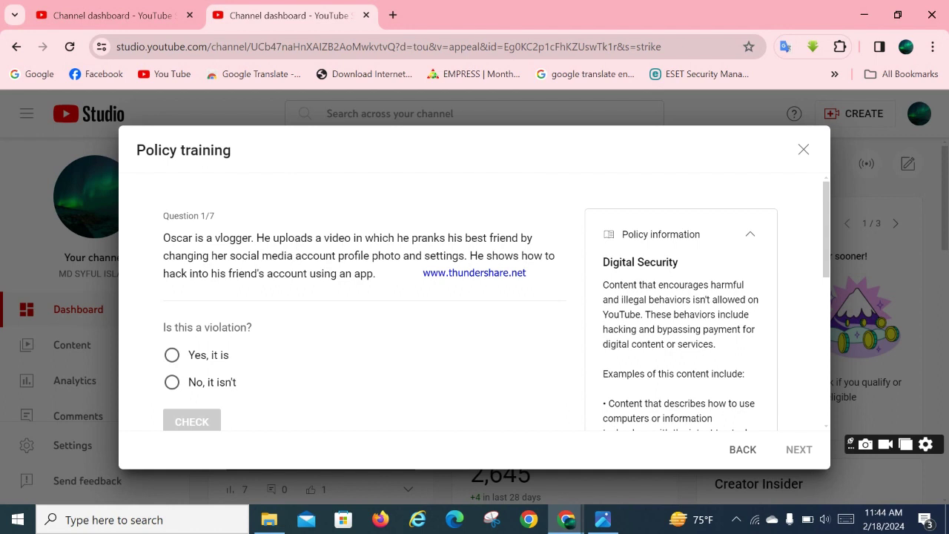
pyautogui.click(187, 382)
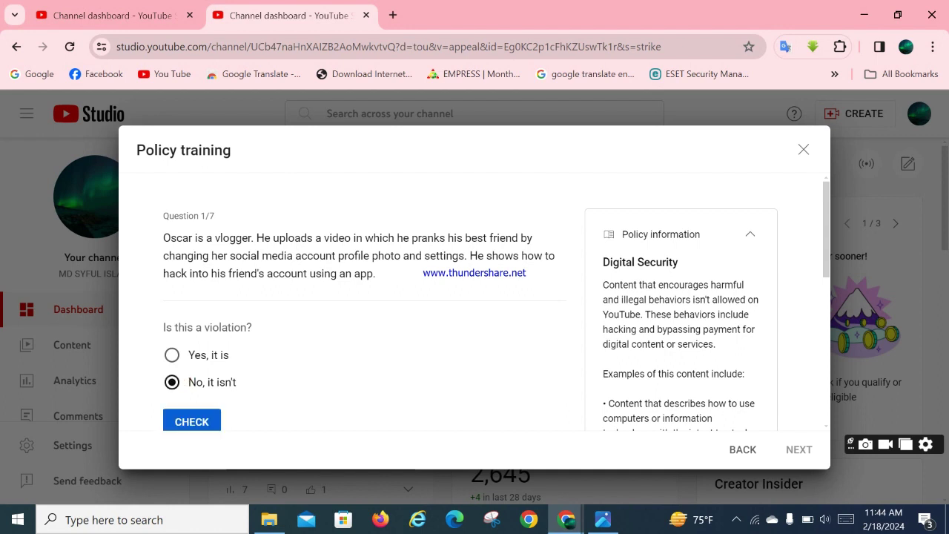
pyautogui.click(191, 421)
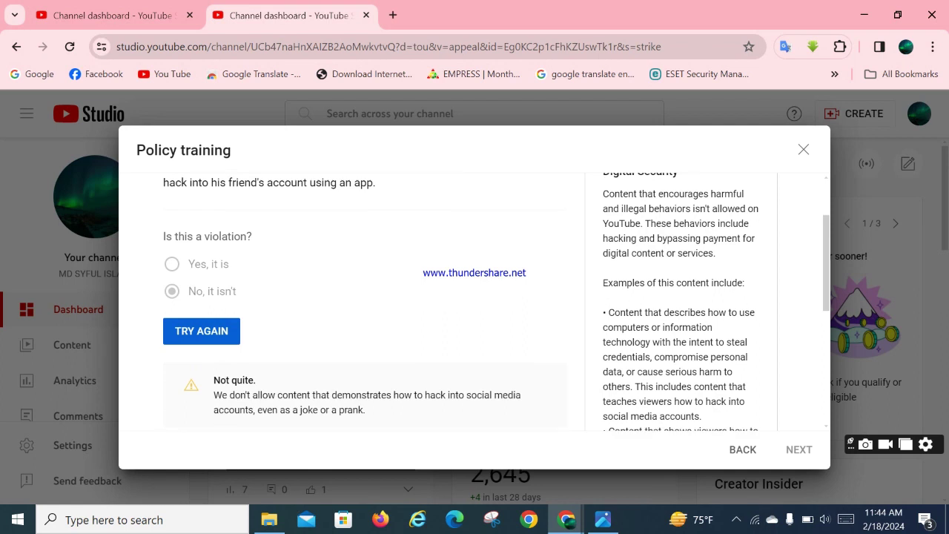
# Retry question 1 with "Yes, it is", check the answer and continue to question 2
pyautogui.press('Return')
pyautogui.press('space')
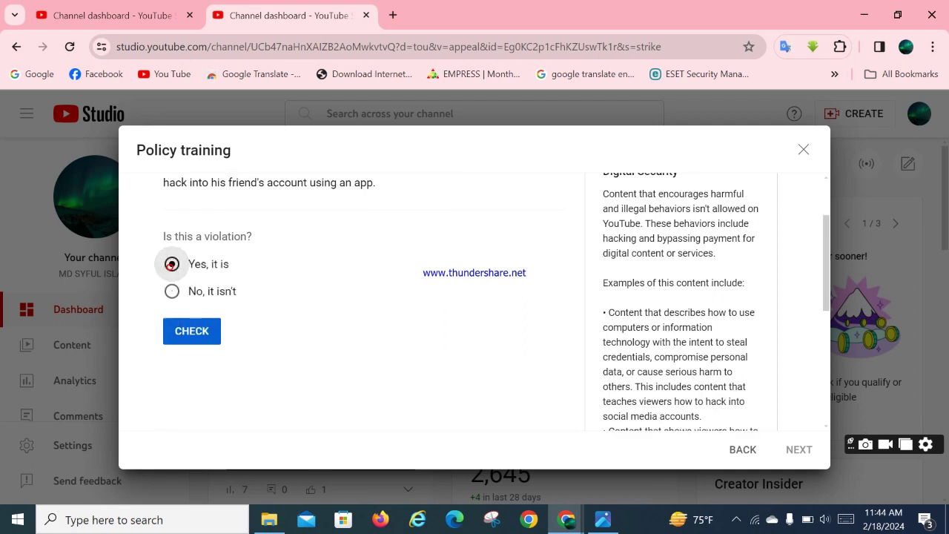
pyautogui.press('Return')
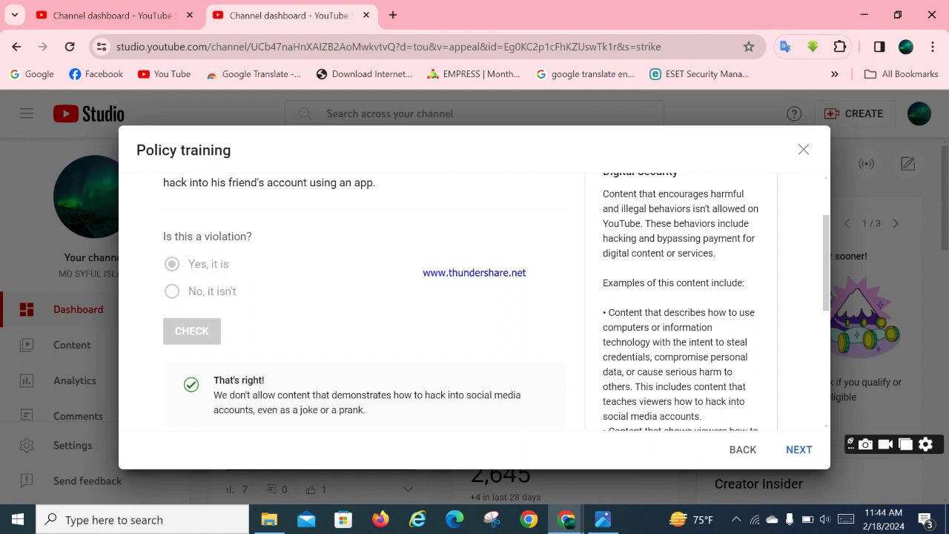
pyautogui.press('Tab')
pyautogui.press('Return')
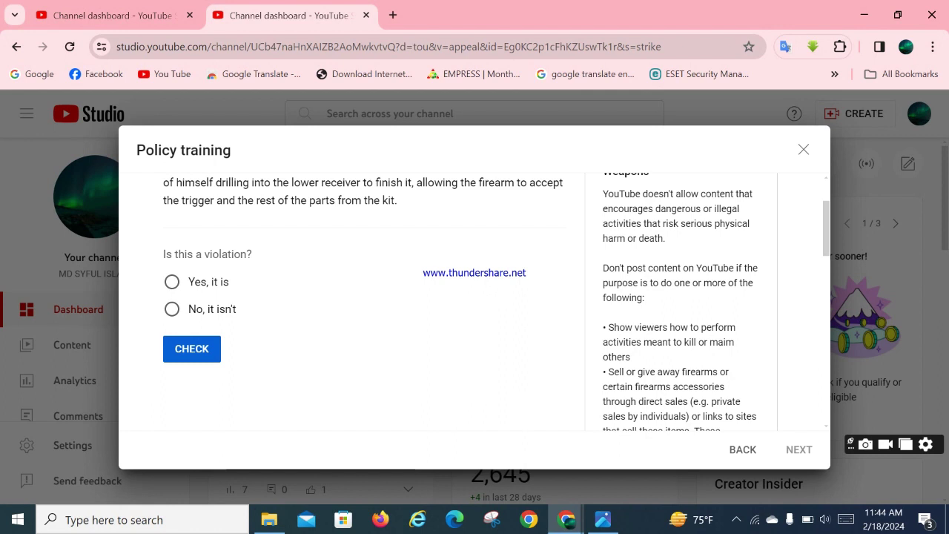
# Try answering question 2, on finishing a firearm's lower receiver, with "No, it isn't" and check it
pyautogui.scroll(2, 475, 297)
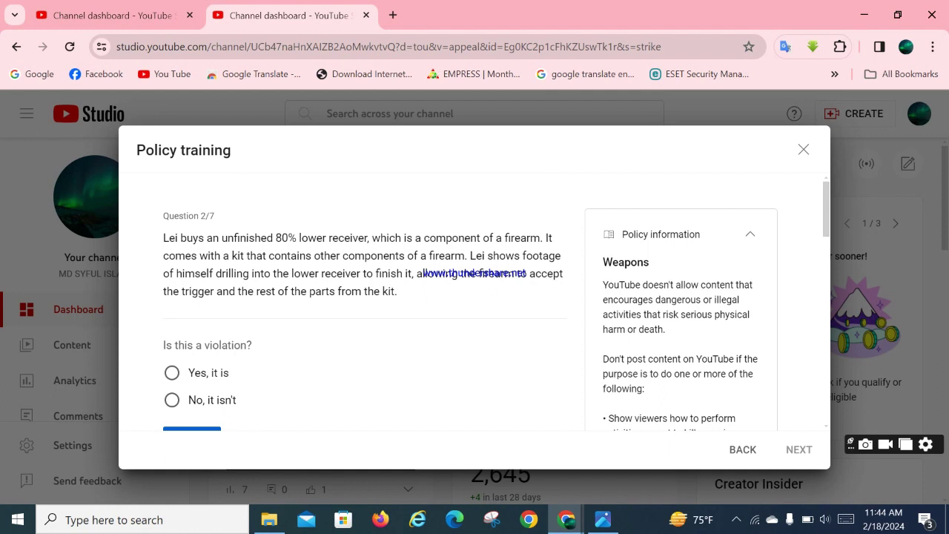
pyautogui.click(171, 399)
pyautogui.scroll(-1, 474, 296)
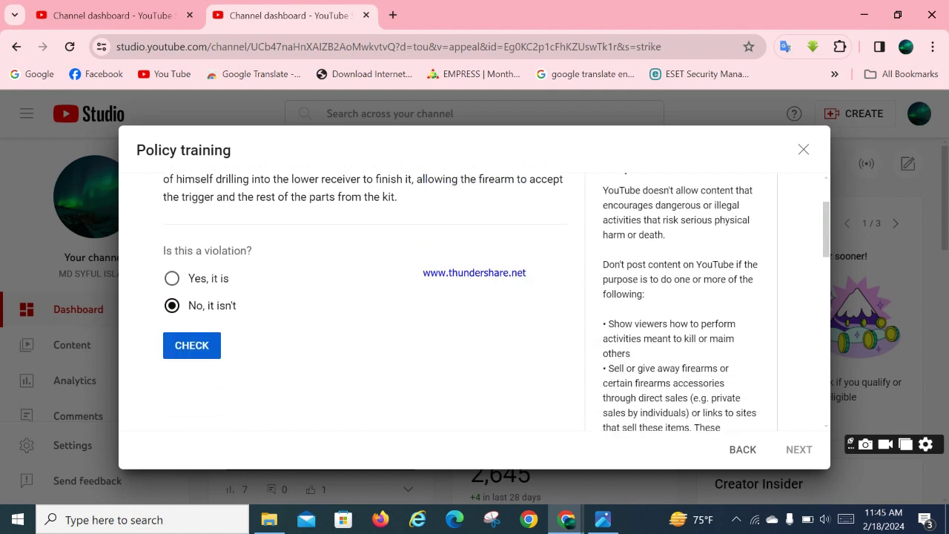
pyautogui.click(191, 345)
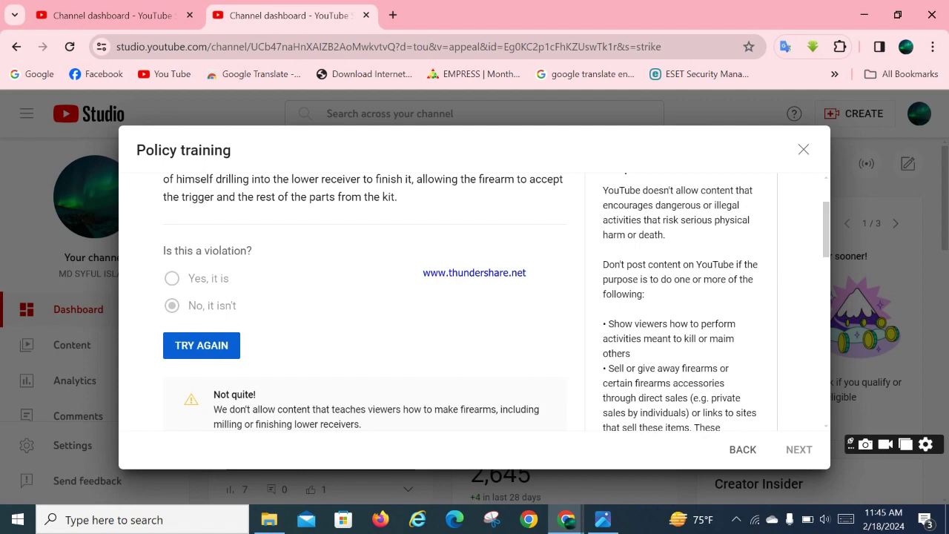
# Retry question 2 with "Yes, it is", check the answer and continue to question 3
pyautogui.click(191, 344)
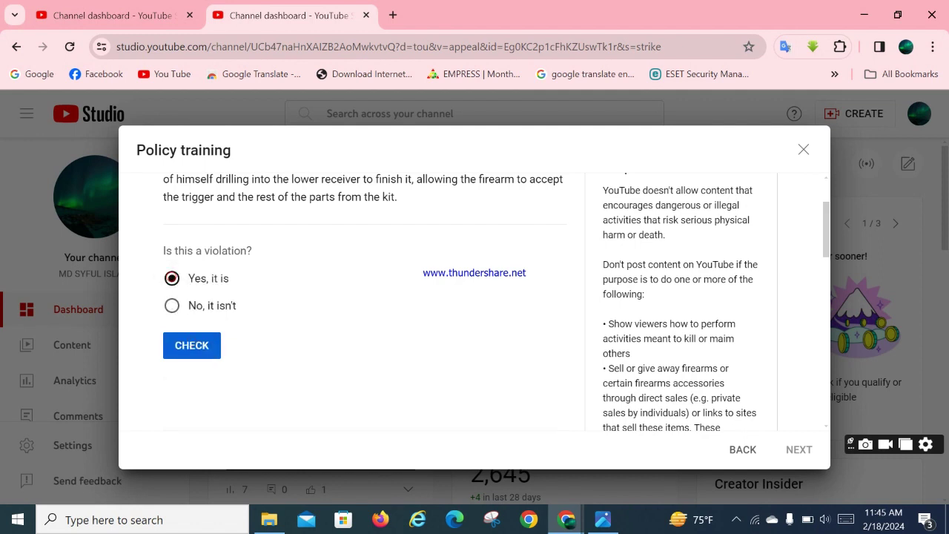
pyautogui.click(192, 345)
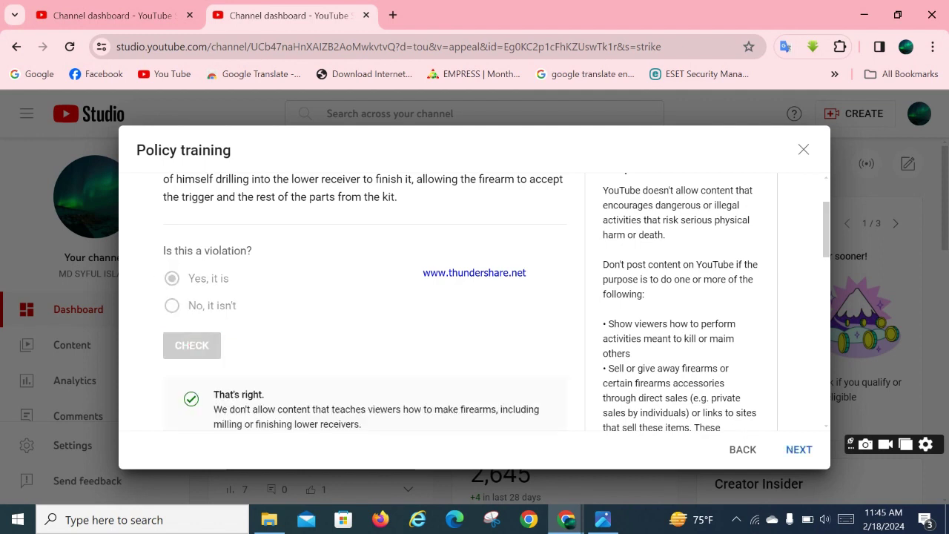
pyautogui.click(798, 449)
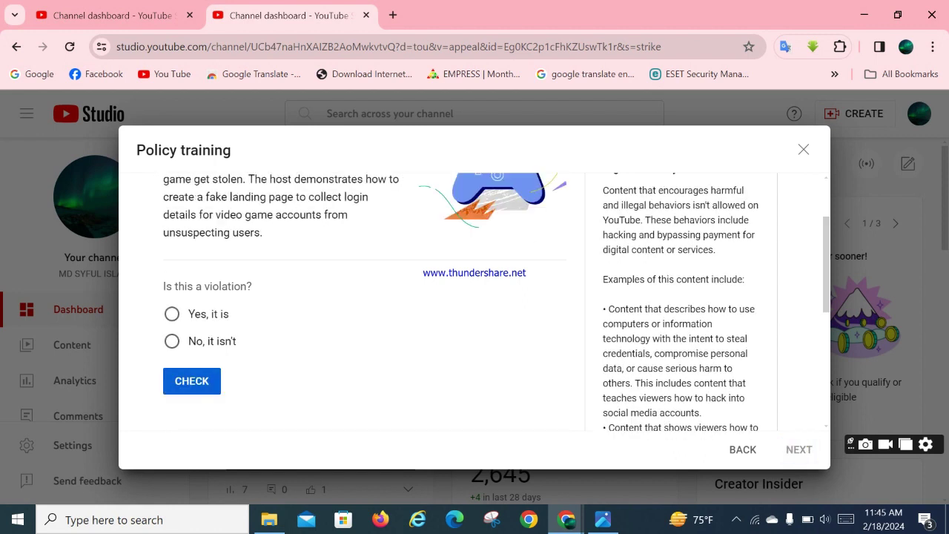
# Answer question 3, on the fake landing page collecting game logins, with "Yes, it is", check it and continue to question 4
pyautogui.click(172, 313)
pyautogui.click(187, 381)
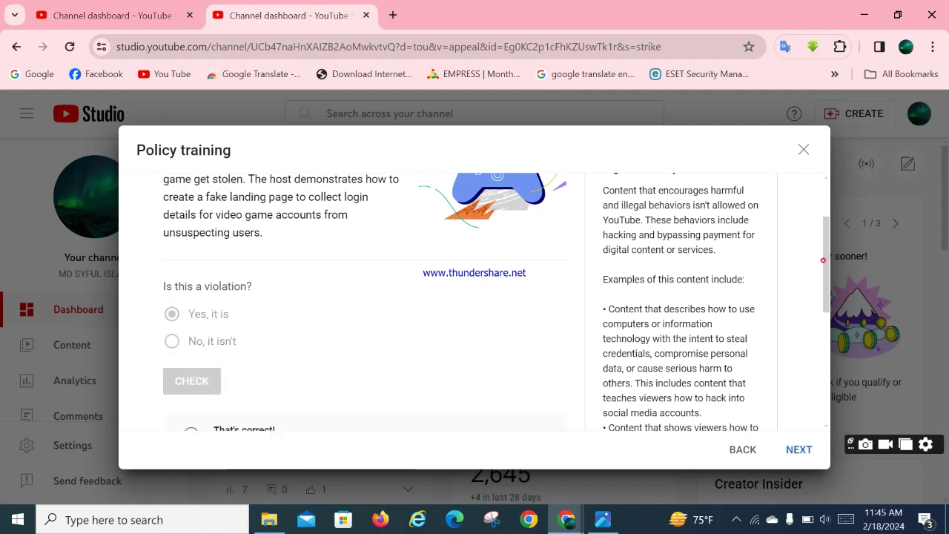
pyautogui.scroll(1, 497, 302)
pyautogui.scroll(-2, 497, 301)
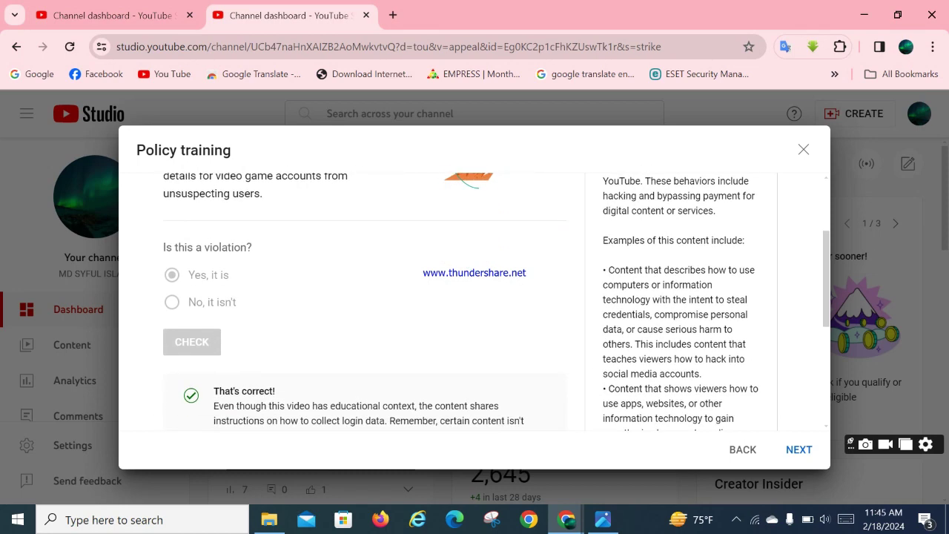
pyautogui.click(801, 449)
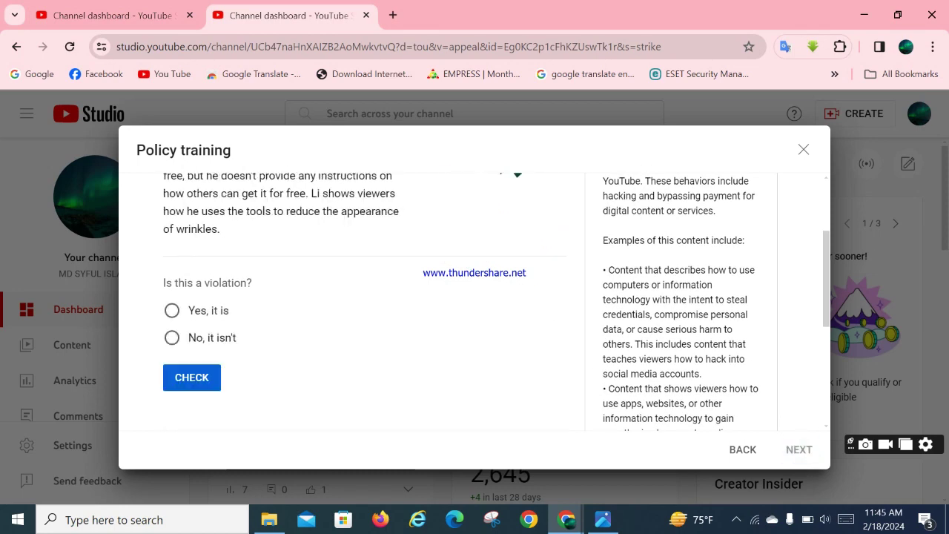
# Try answering question 4, on software obtained for free without sharing instructions, with "Yes, it is", then reset the answer
pyautogui.click(196, 309)
pyautogui.click(190, 373)
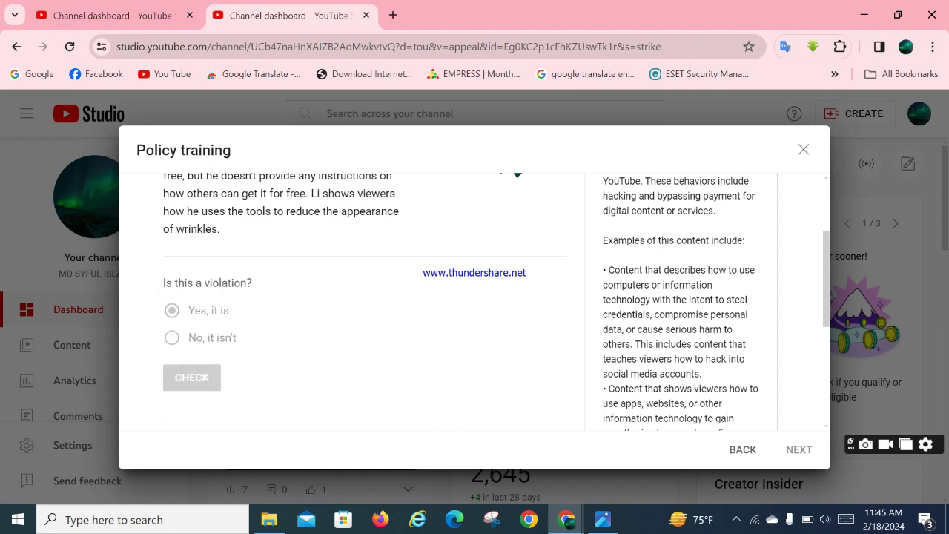
pyautogui.click(215, 370)
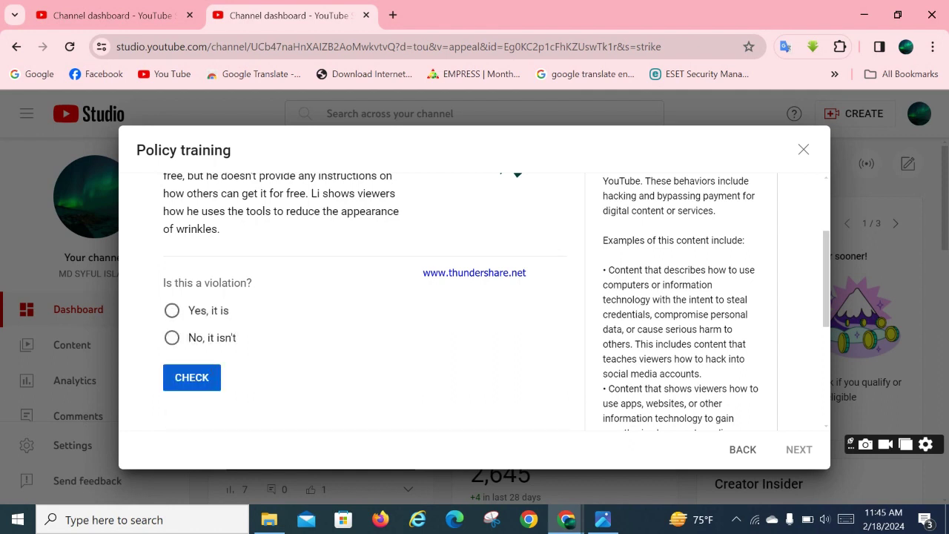
# Answer question 4 with "No, it isn't", check it and continue to question 5
pyautogui.click(190, 338)
pyautogui.click(196, 375)
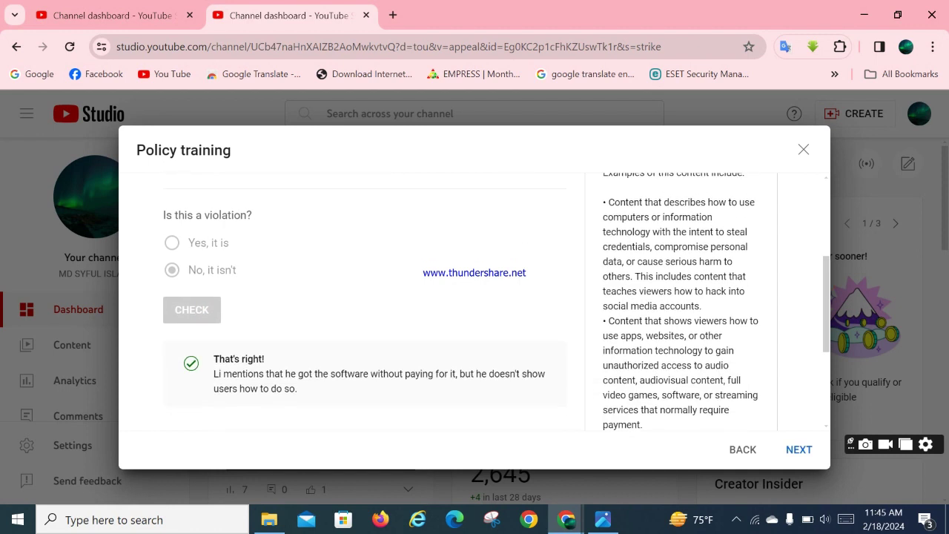
pyautogui.click(799, 450)
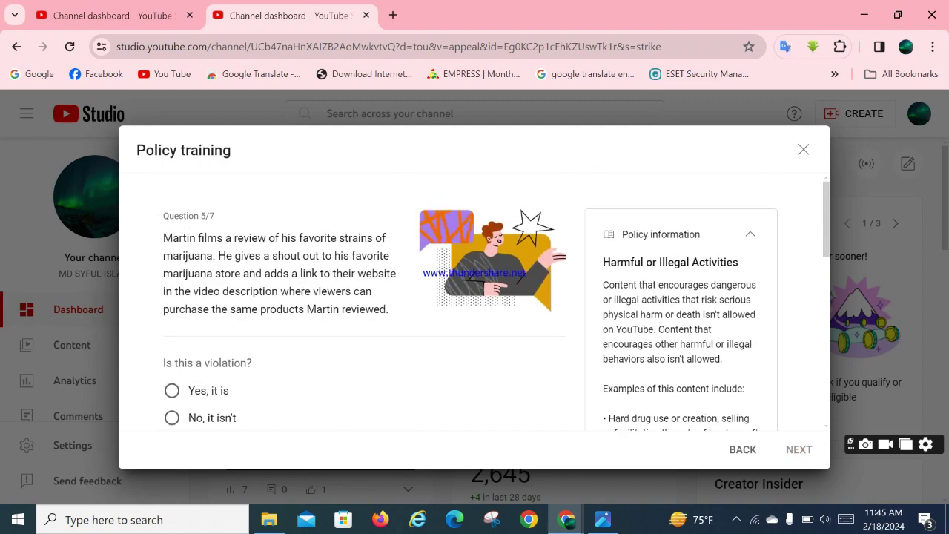
# Answer question 5, on the marijuana review linking to a store, with "Yes, it is", check it and continue to question 6
pyautogui.scroll(-2, 471, 316)
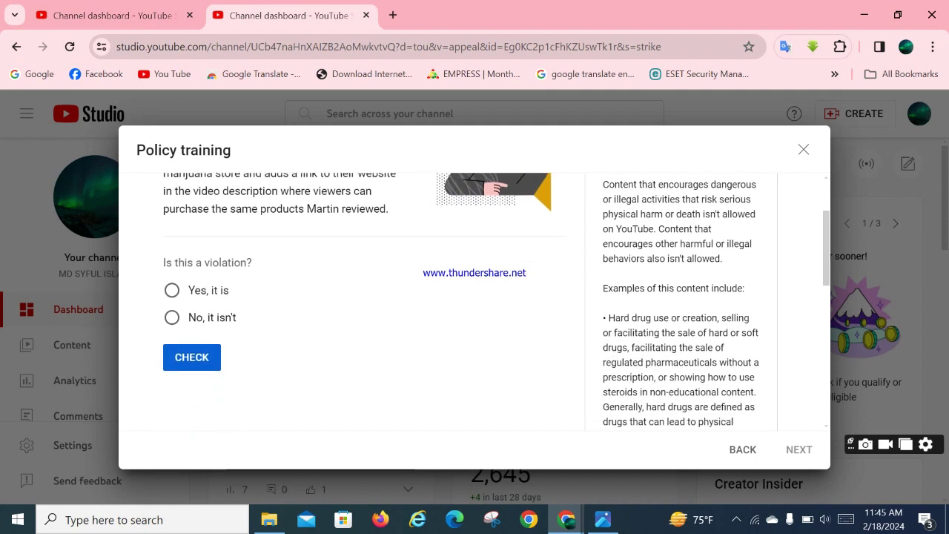
pyautogui.click(174, 290)
pyautogui.click(187, 361)
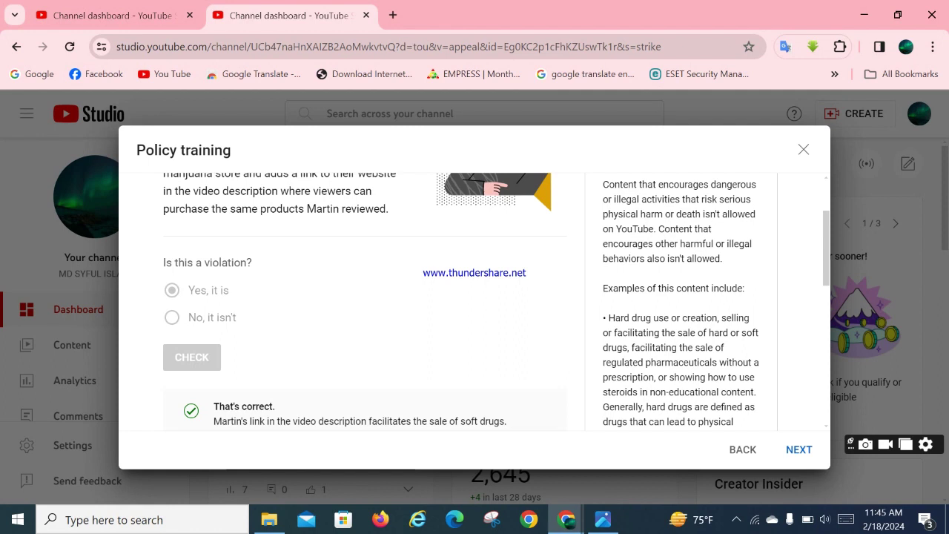
pyautogui.click(799, 449)
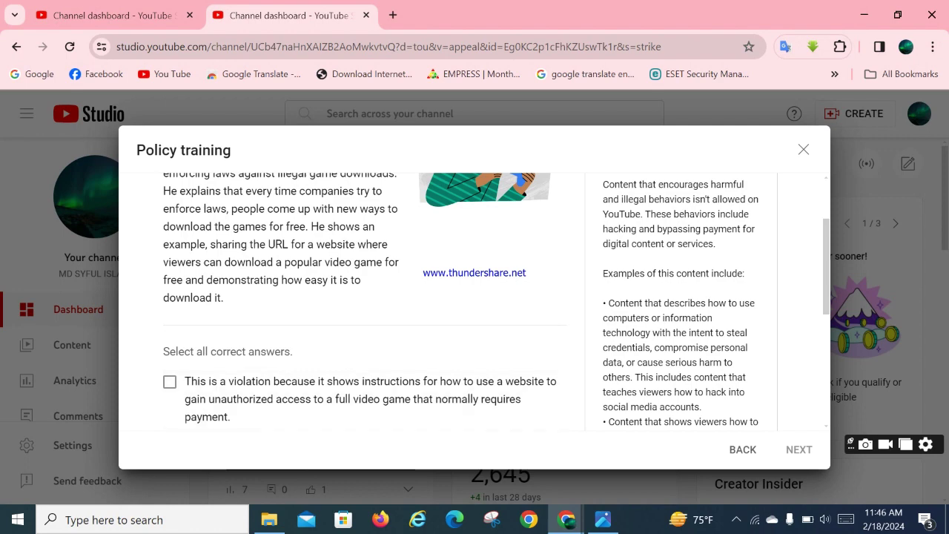
# Answer question 6 with only the violation option about instructions for unauthorized access to a full video game, check it and continue to question 7
pyautogui.scroll(-2, 475, 301)
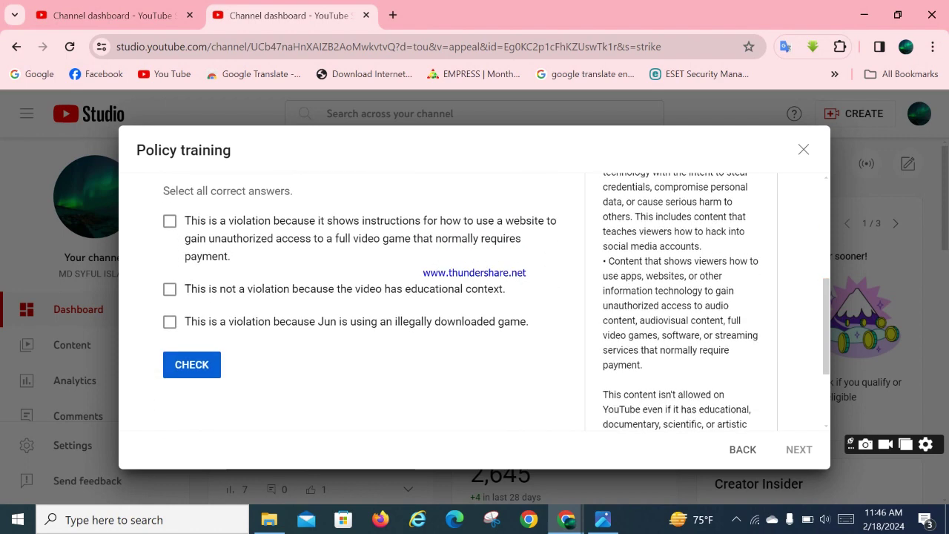
pyautogui.scroll(1, 474, 301)
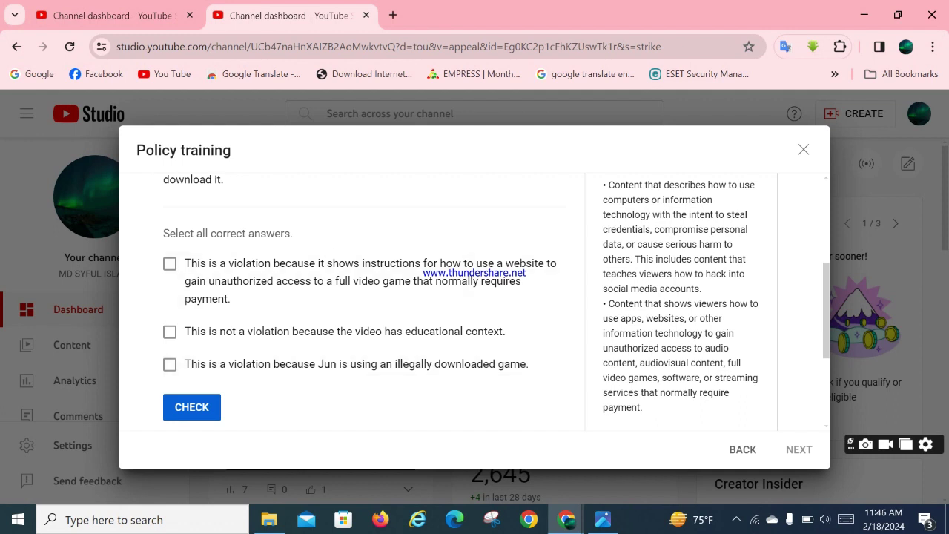
pyautogui.click(169, 263)
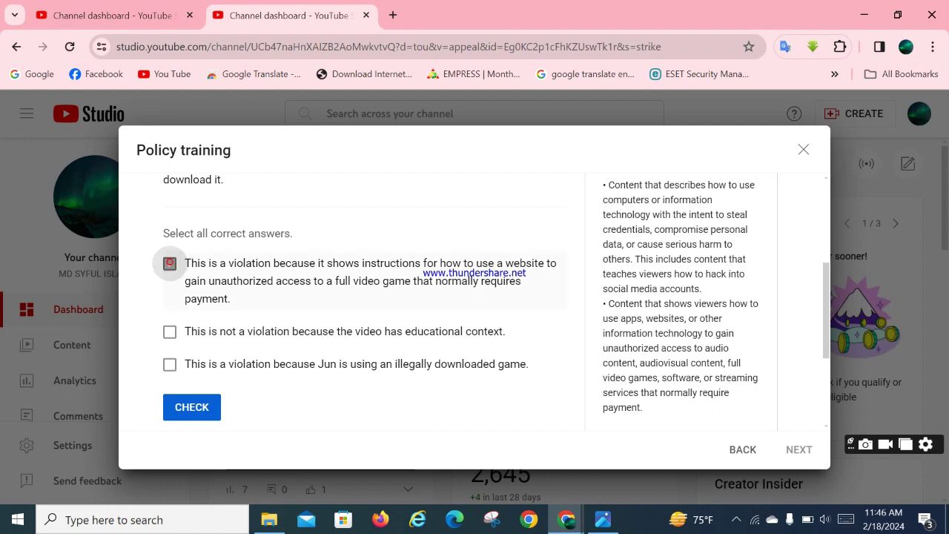
pyautogui.click(170, 331)
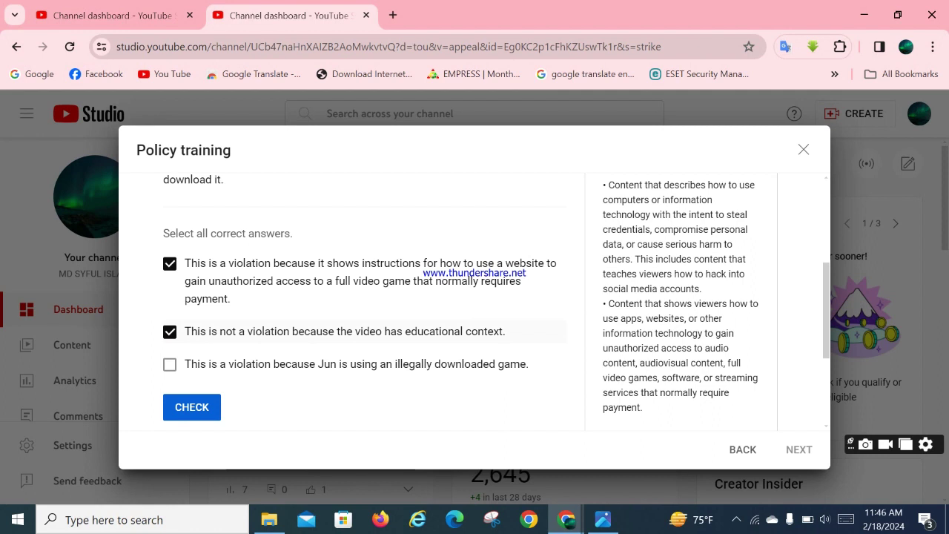
pyautogui.click(170, 331)
pyautogui.click(197, 400)
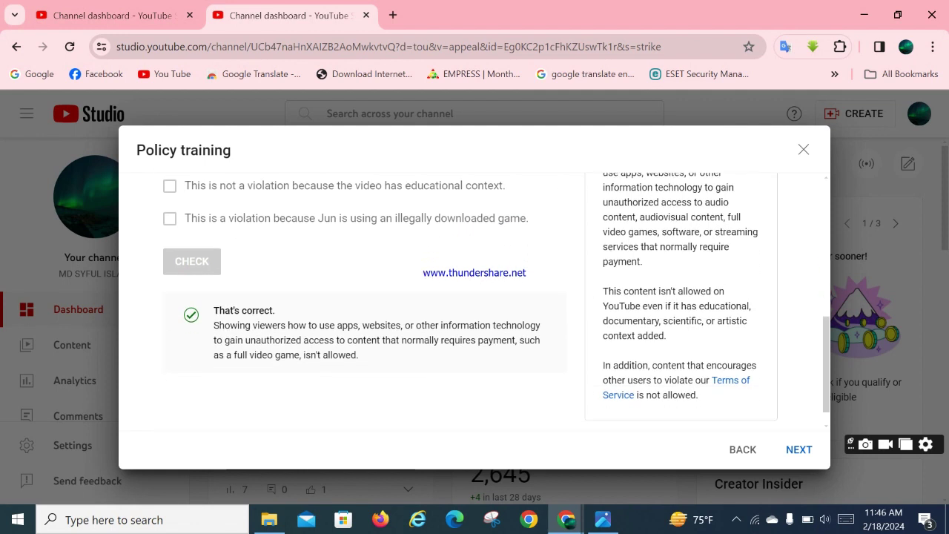
pyautogui.click(798, 449)
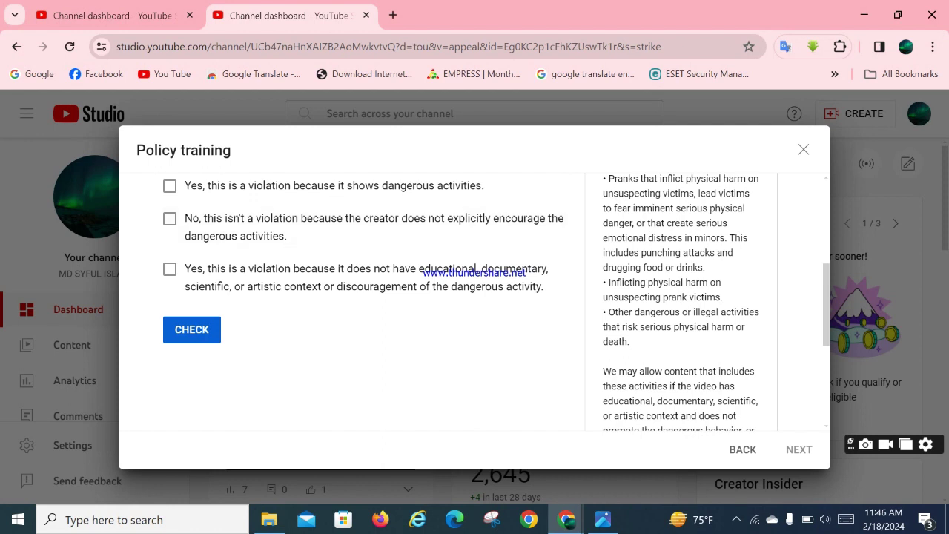
# Try answering question 7 with only "Yes, this is a violation because it shows dangerous activities", review the feedback and reset the answer
pyautogui.click(169, 185)
pyautogui.click(191, 329)
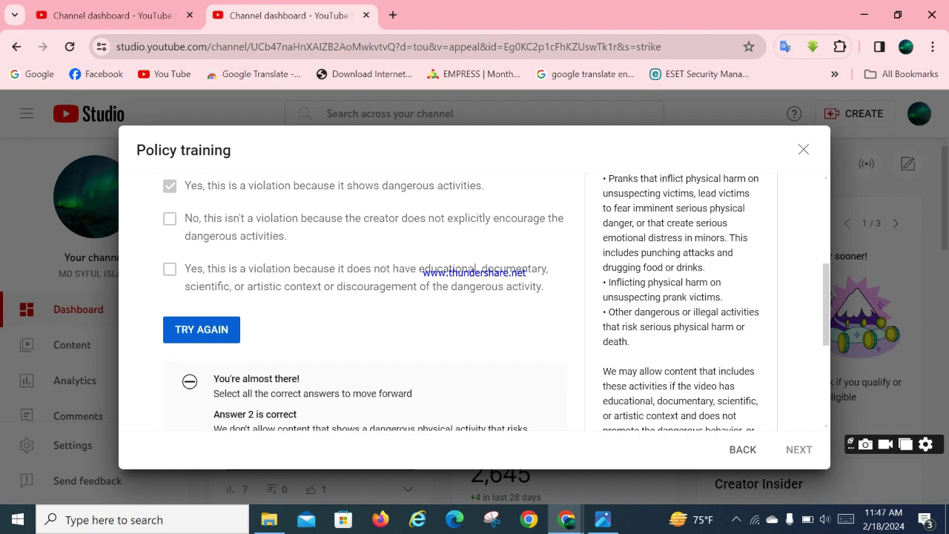
pyautogui.scroll(-1, 474, 300)
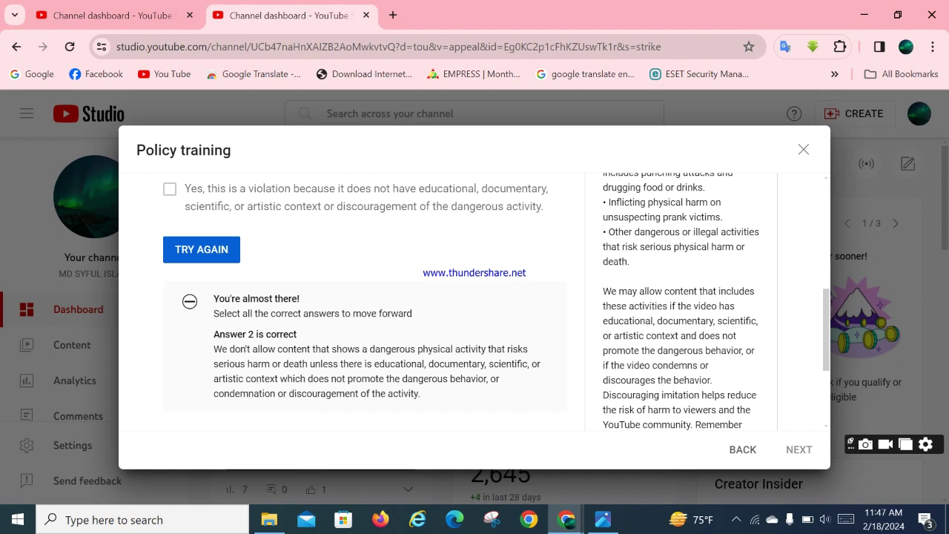
pyautogui.scroll(1, 474, 300)
pyautogui.scroll(1, 475, 300)
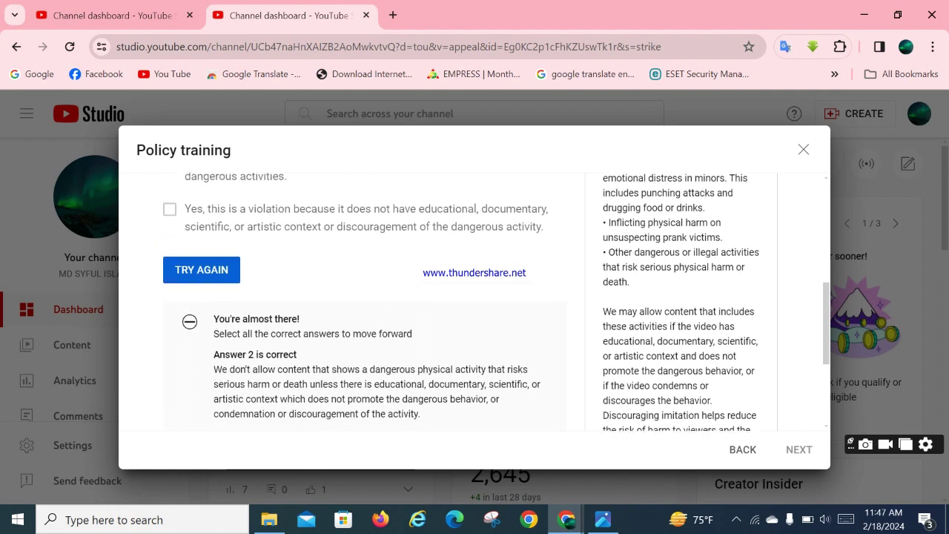
pyautogui.scroll(1, 265, 217)
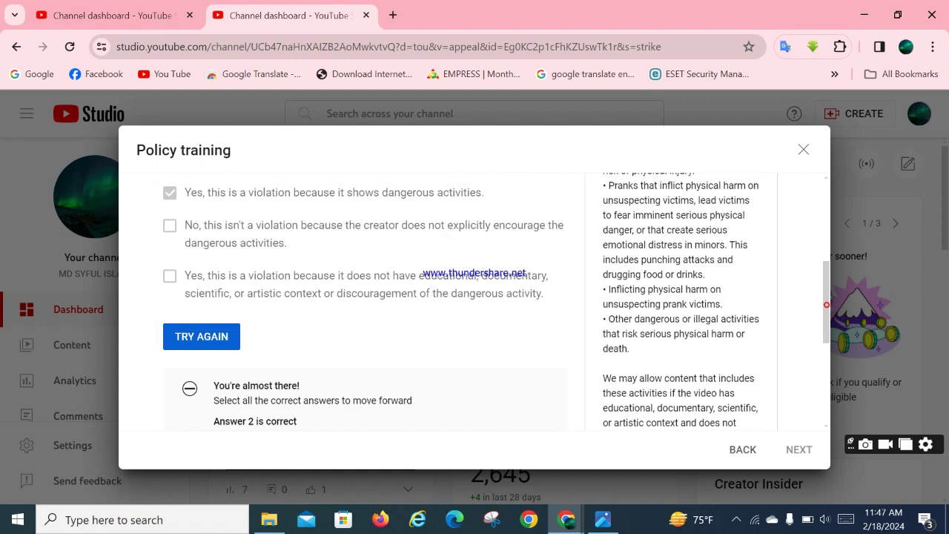
pyautogui.click(211, 341)
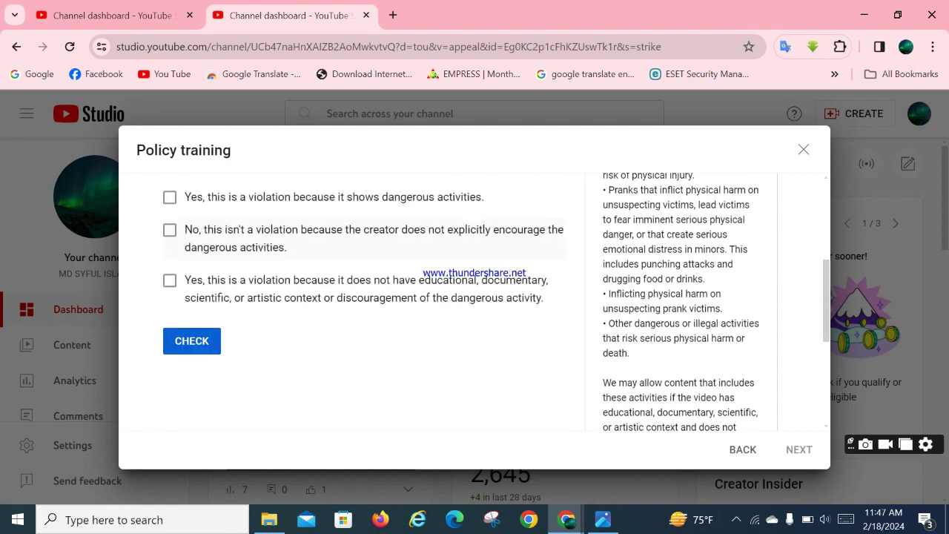
# Try answering question 7 with the "No" option about the creator not explicitly encouraging the dangerous activities, then reset the answer
pyautogui.click(170, 230)
pyautogui.click(195, 342)
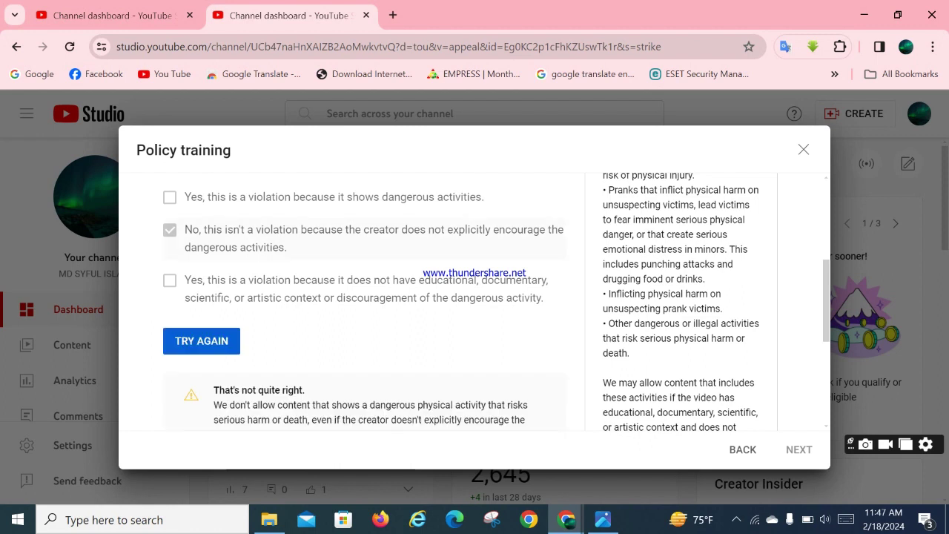
pyautogui.click(202, 341)
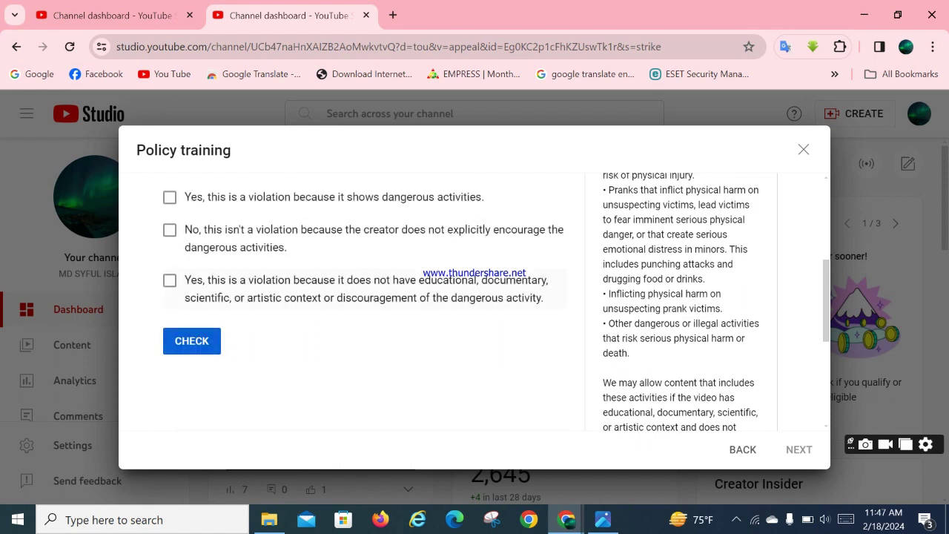
# Try answering question 7 with only the "Yes" option about missing educational, documentary, scientific or artistic context, then reset the answer
pyautogui.click(170, 280)
pyautogui.click(192, 341)
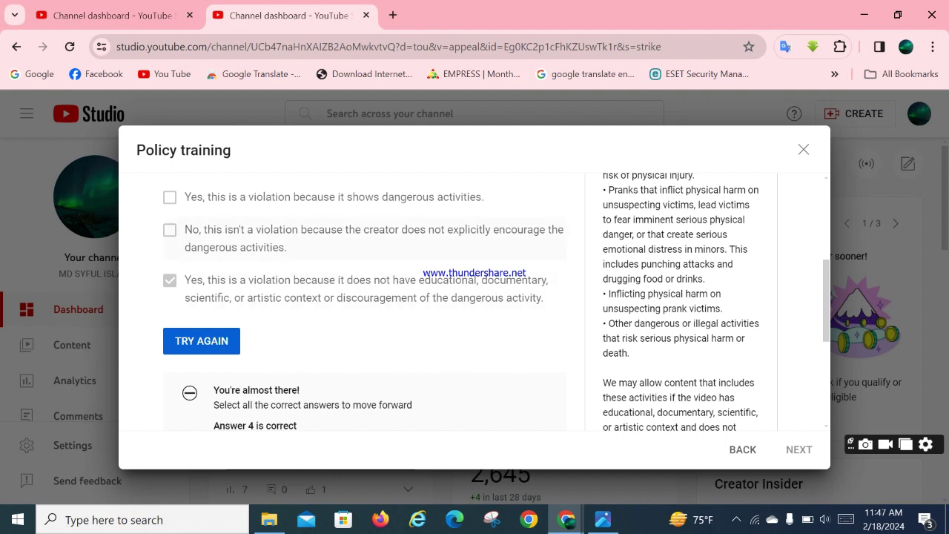
pyautogui.click(201, 340)
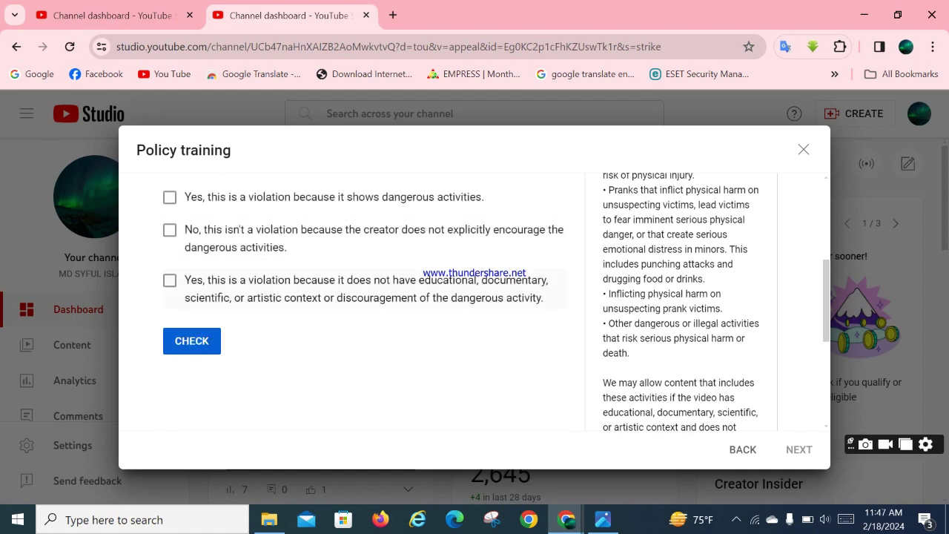
# Answer question 7 with both "Yes" options, on showing dangerous activities and on missing context or discouragement, check it and finish the training
pyautogui.click(170, 280)
pyautogui.click(170, 197)
pyautogui.click(191, 340)
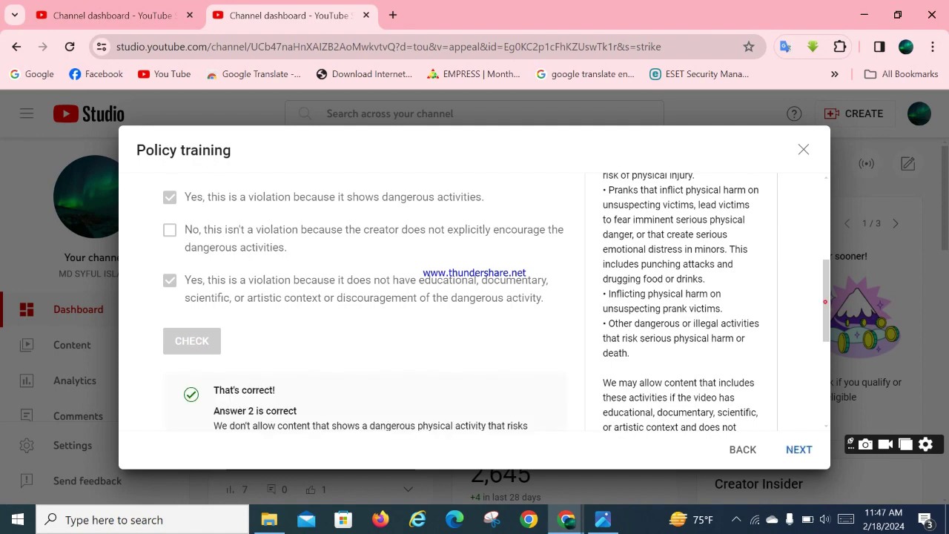
pyautogui.scroll(-2, 825, 301)
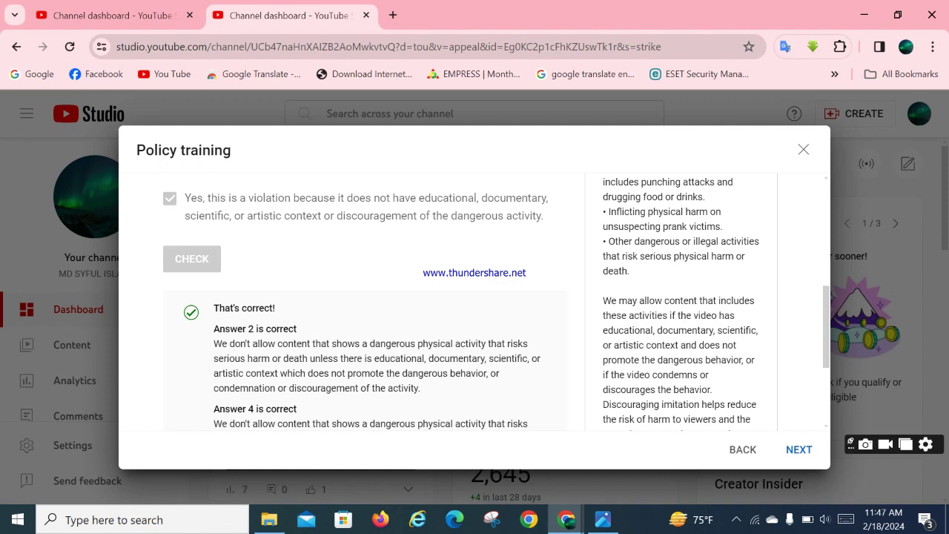
pyautogui.scroll(-3, 474, 297)
pyautogui.click(795, 449)
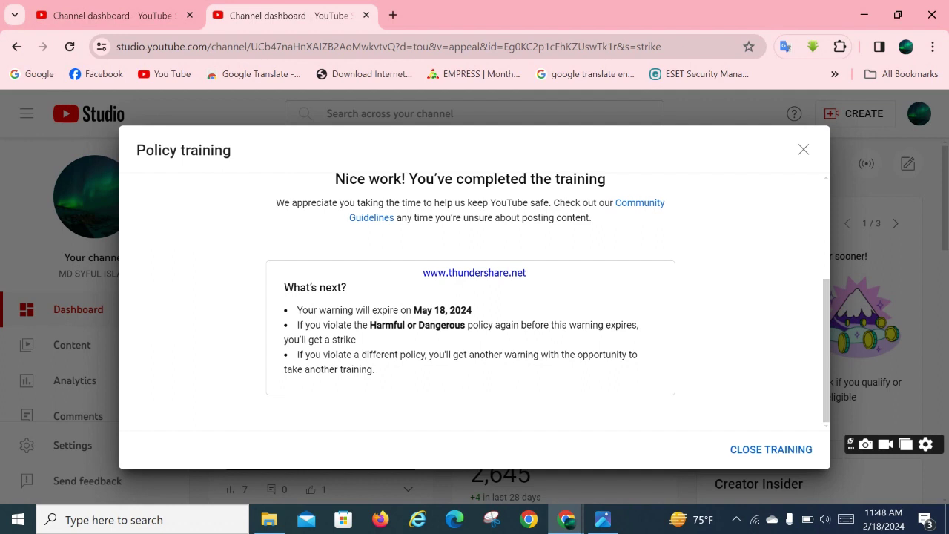
# Close the completed policy training and leave the issue review to return to the channel dashboard
pyautogui.click(775, 449)
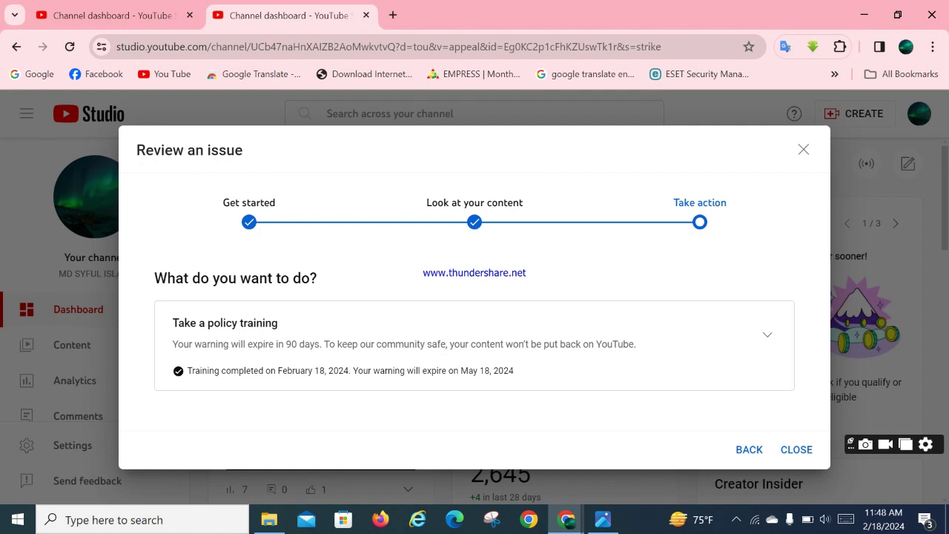
pyautogui.click(796, 449)
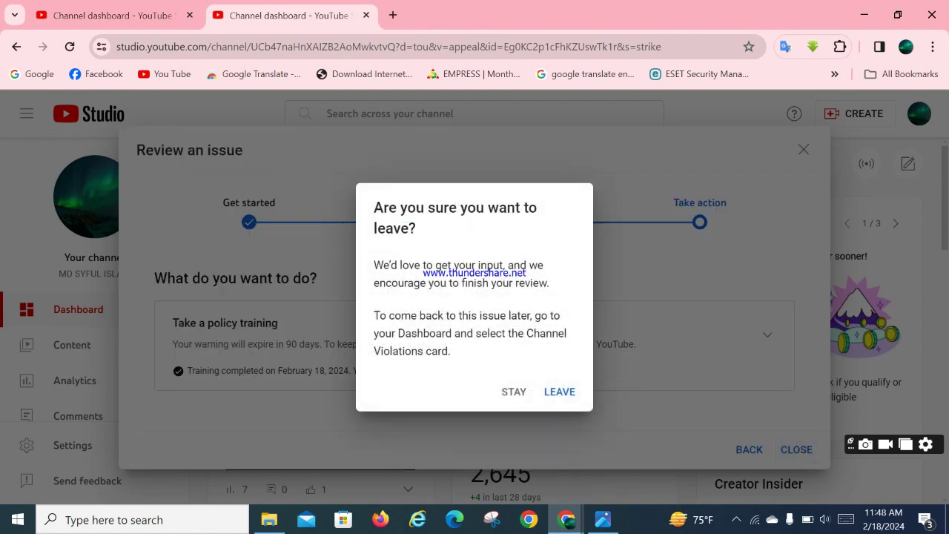
pyautogui.click(562, 391)
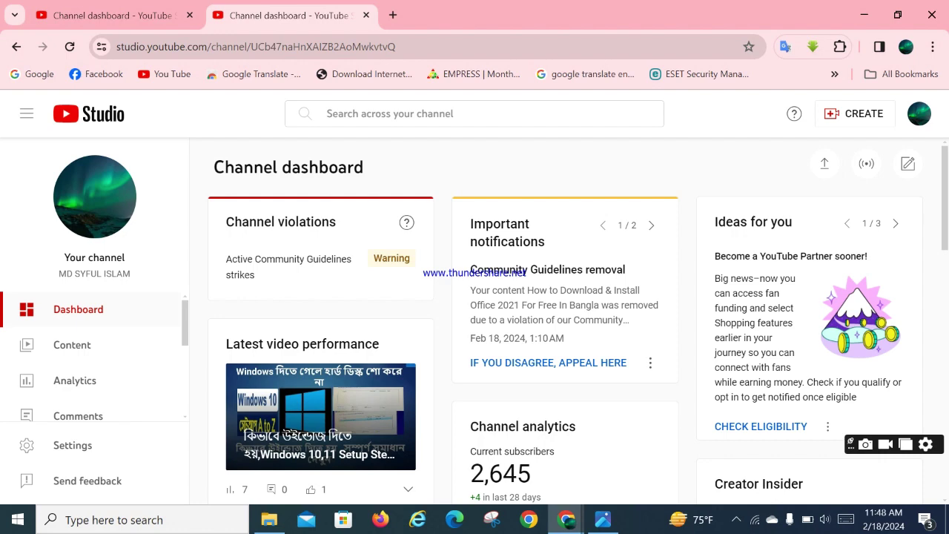
# Examine the training status of the February 18, 2024 warning in the Community Guidelines strikes details, then close them
pyautogui.click(379, 258)
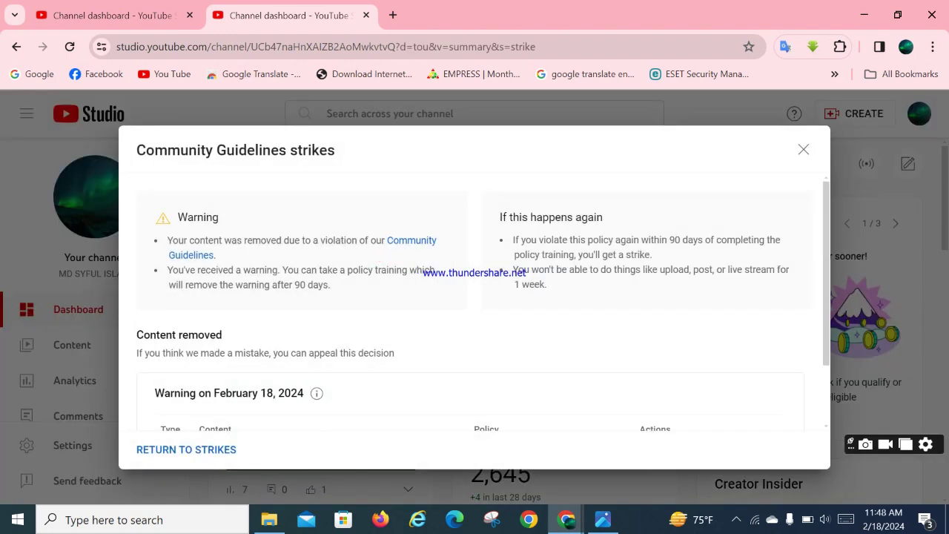
pyautogui.scroll(-2, 474, 296)
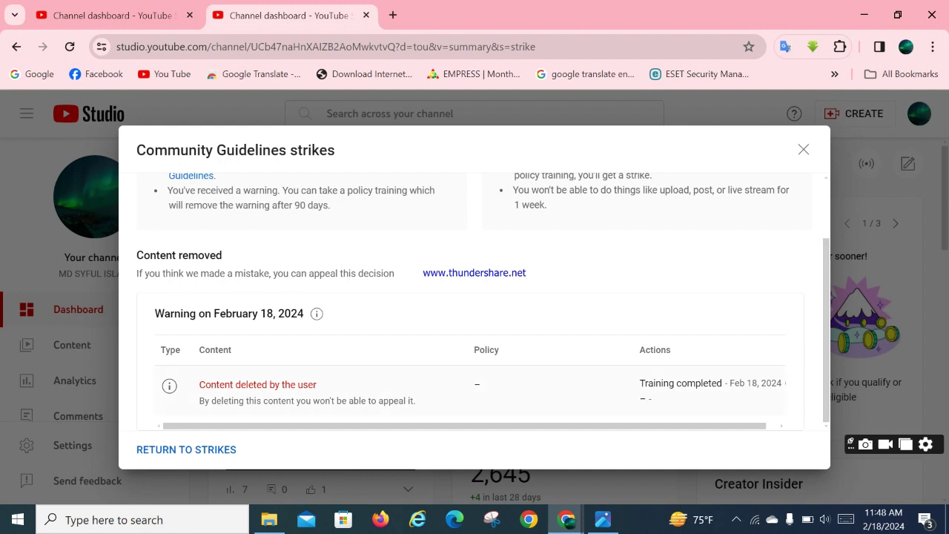
pyautogui.moveTo(729, 383); pyautogui.dragTo(640, 383)
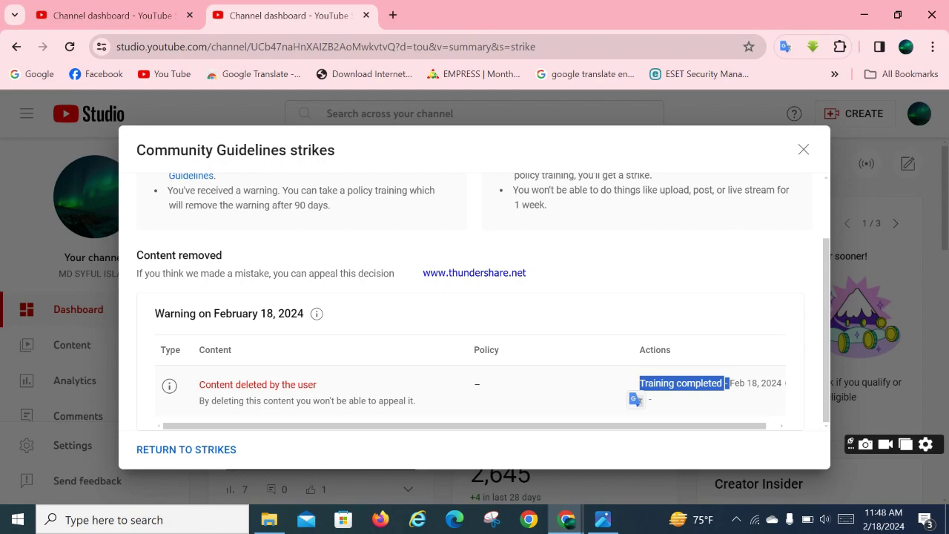
pyautogui.click(802, 149)
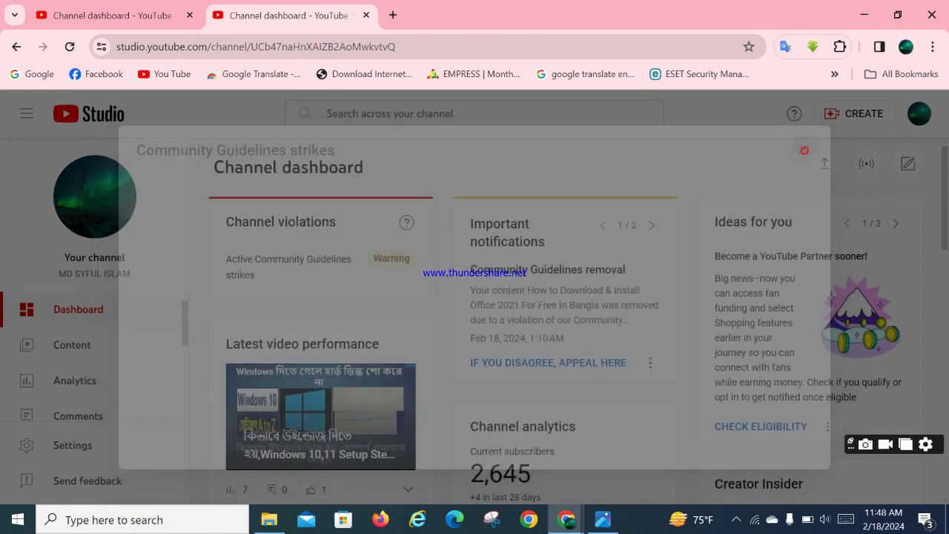